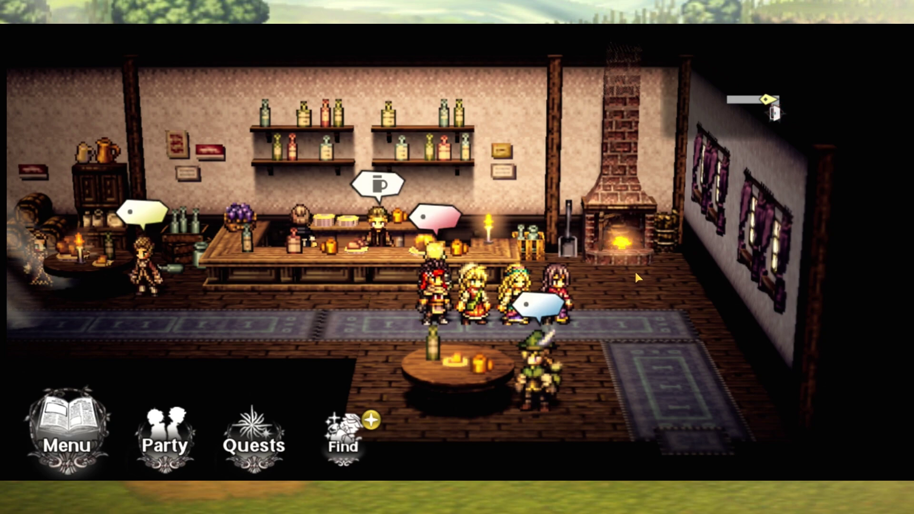
Step: Walk the party left through the tavern and move the Windows Features dialog to screen centre
left_click_drag(638, 271, 418, 342)
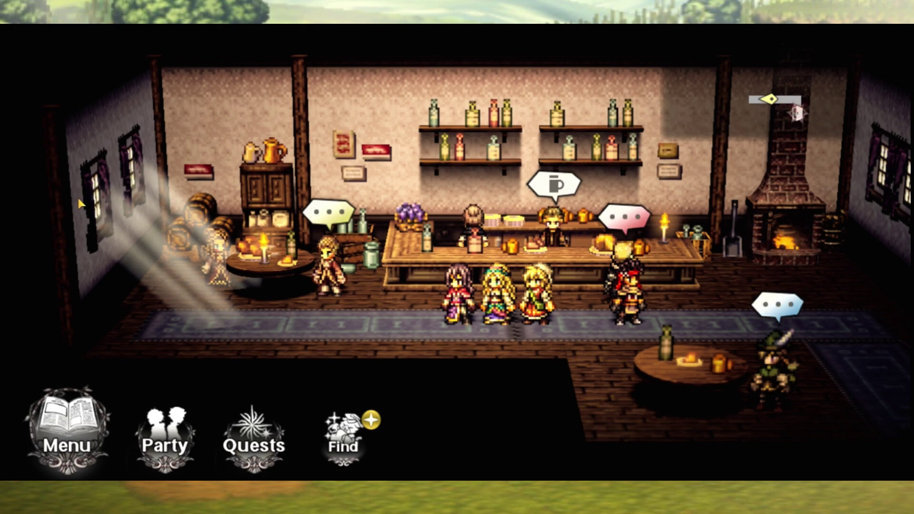
left_click_drag(301, 146, 428, 139)
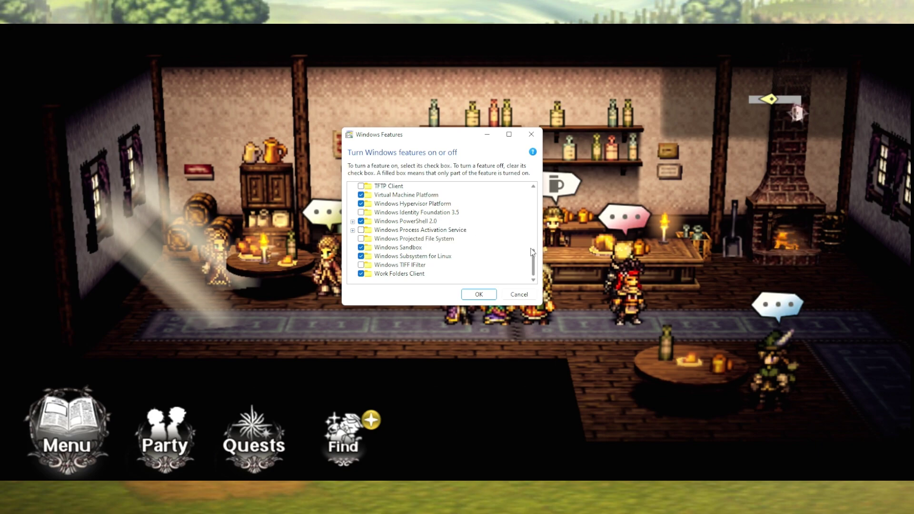
Step: Check that Virtual Machine Platform and Windows Hypervisor Platform are ticked, then drag Windows Features off screen
left_click_drag(533, 255, 531, 196)
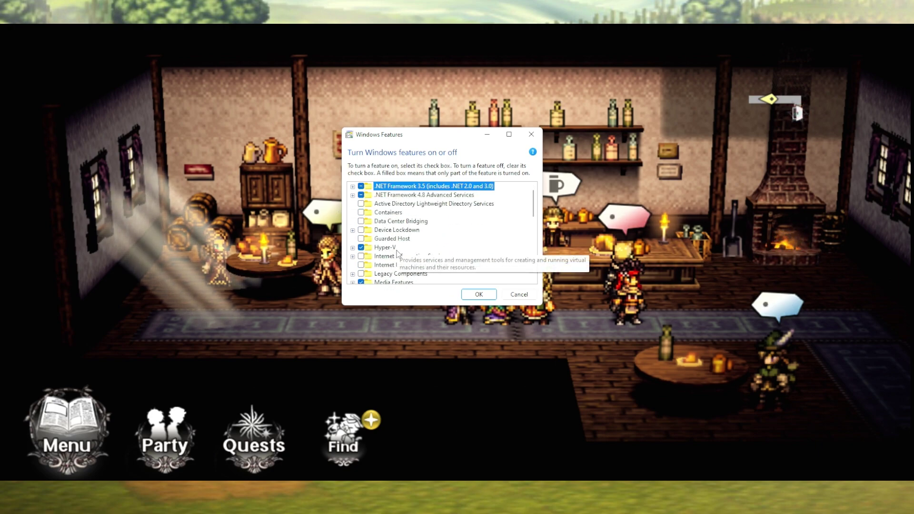
scroll(483, 245, "down", 3)
scroll(483, 244, "down", 5)
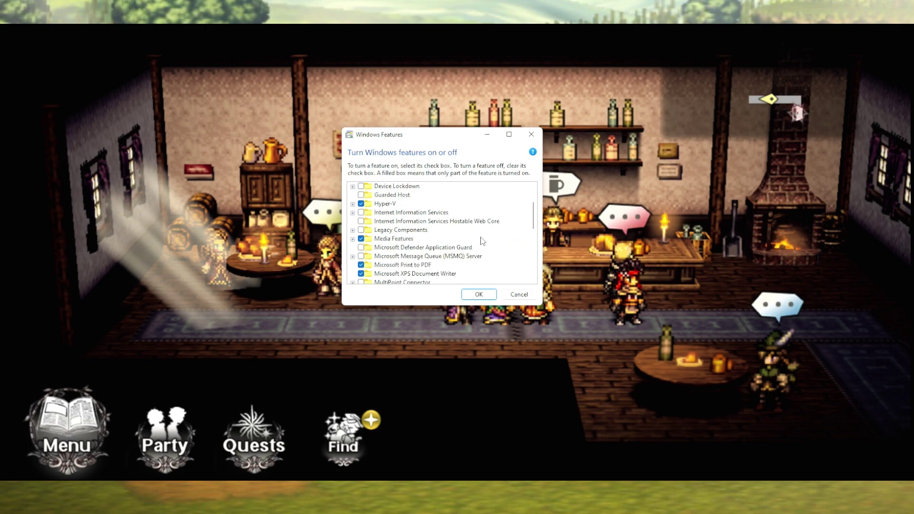
scroll(482, 242, "down", 1)
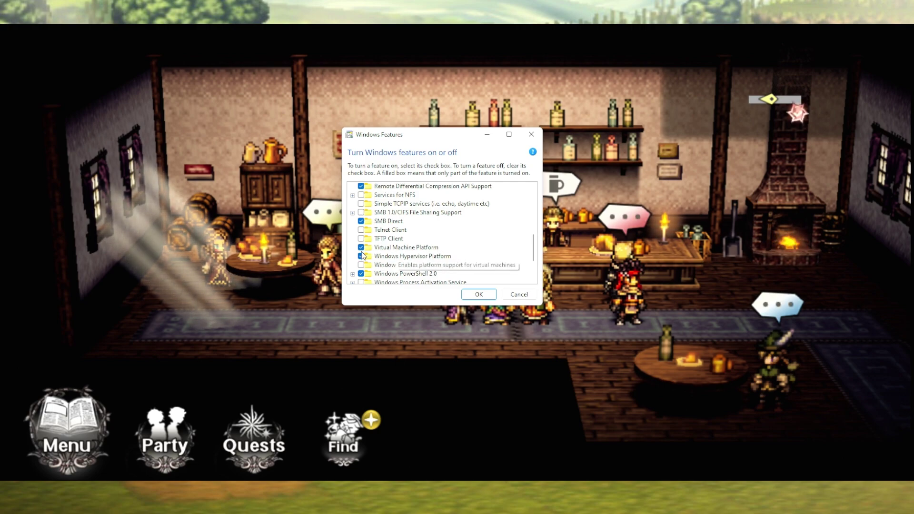
scroll(371, 262, "down", 2)
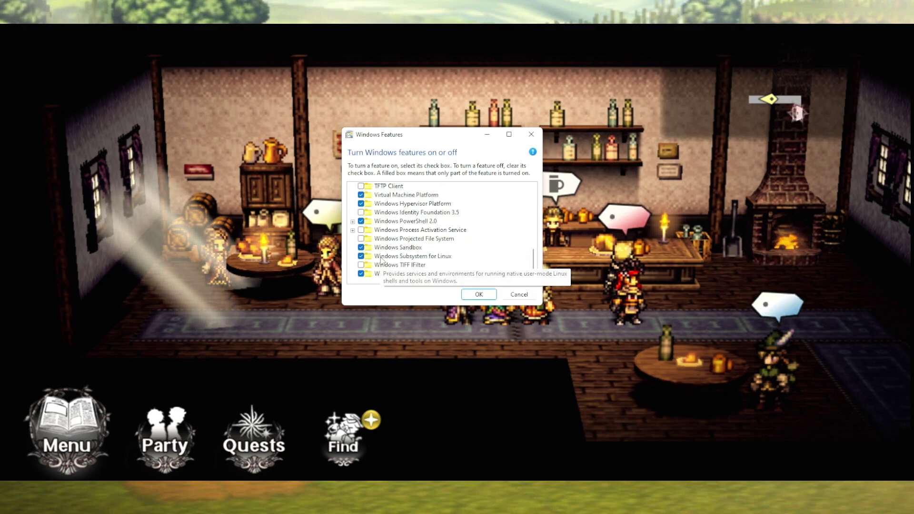
left_click_drag(435, 142, 0, 143)
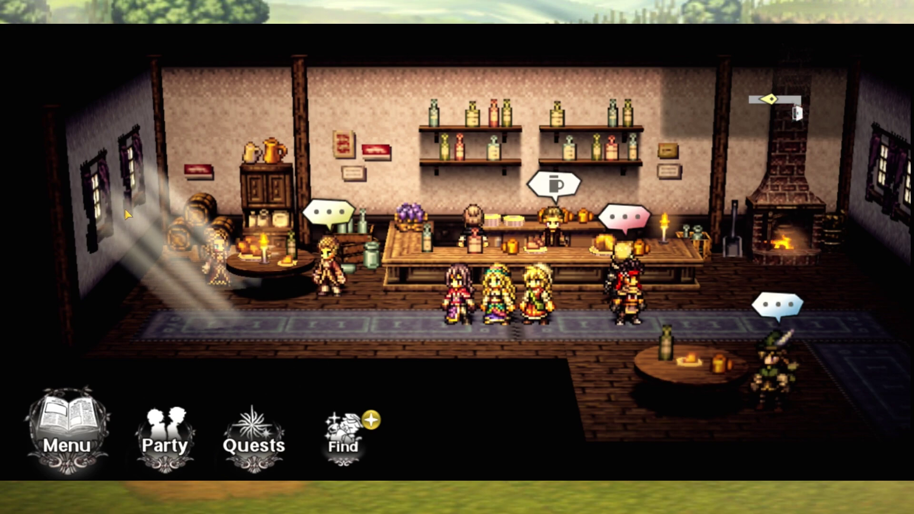
key("ctrl+shift+8")
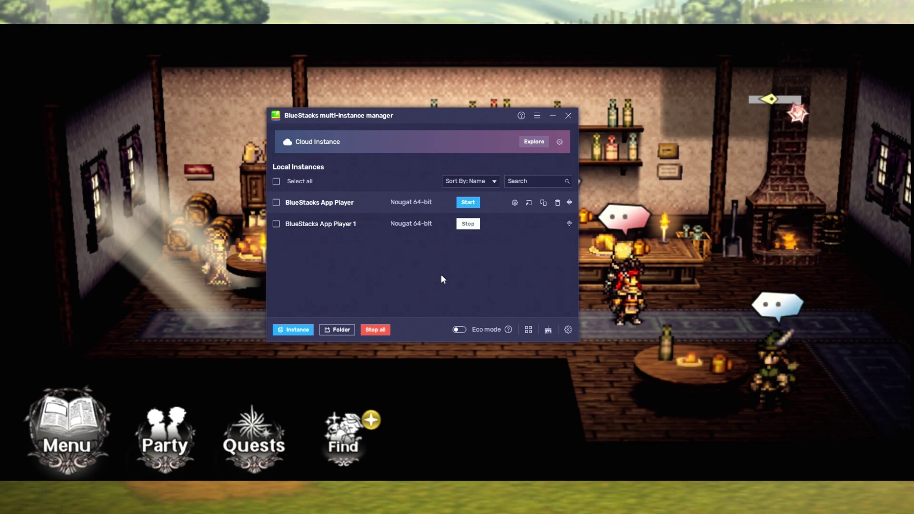
left_click(299, 330)
left_click(382, 219)
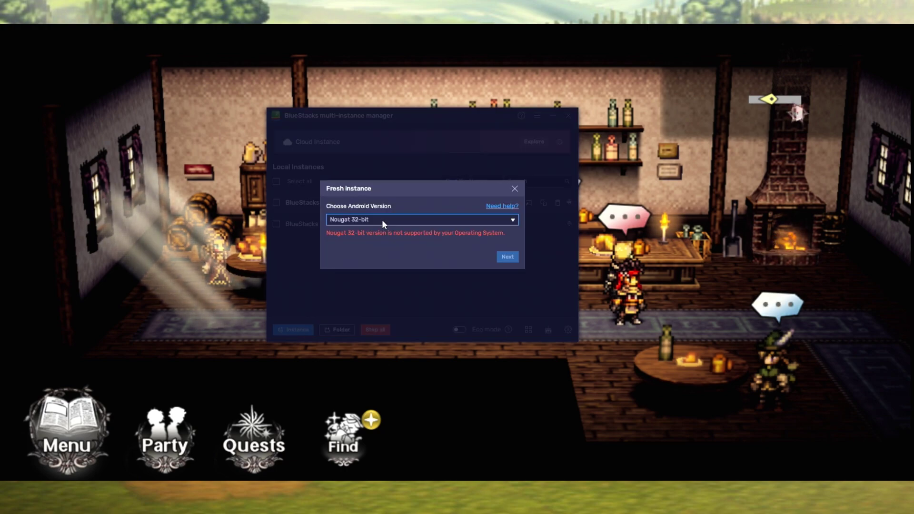
left_click(361, 220)
left_click(356, 255)
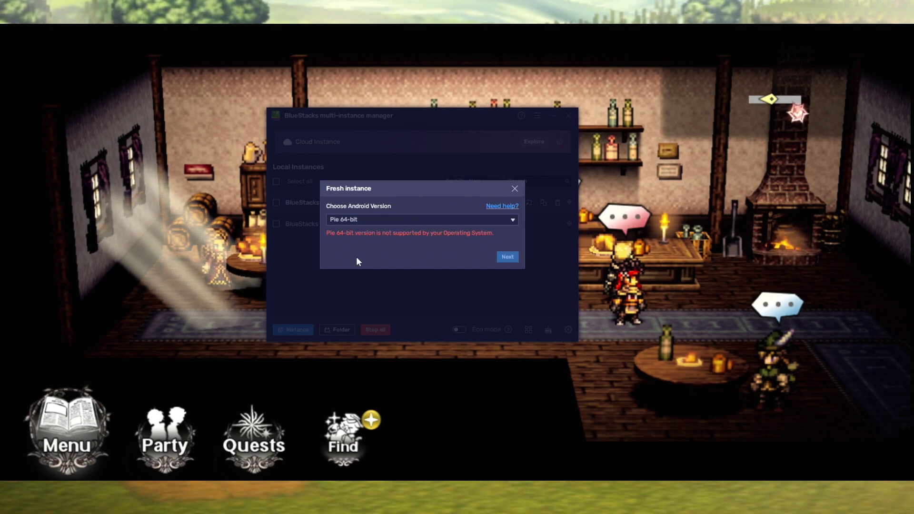
left_click(370, 219)
left_click(366, 243)
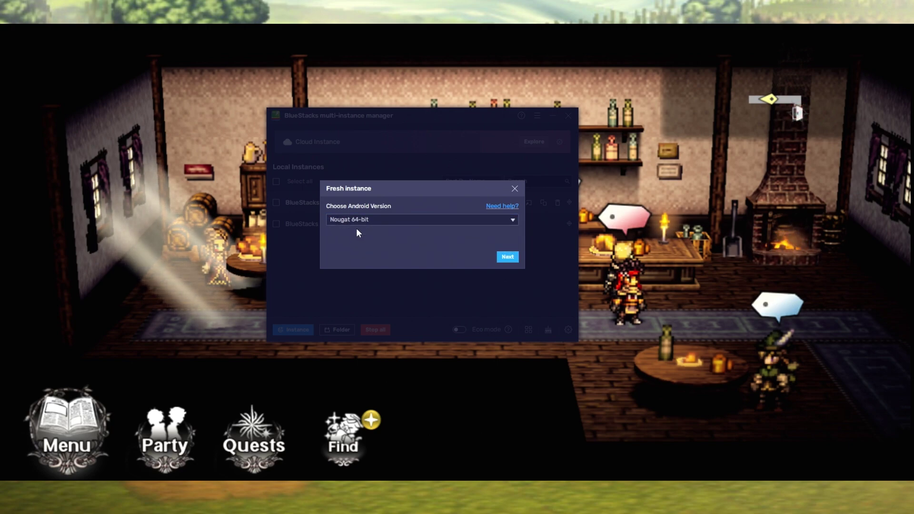
left_click(505, 263)
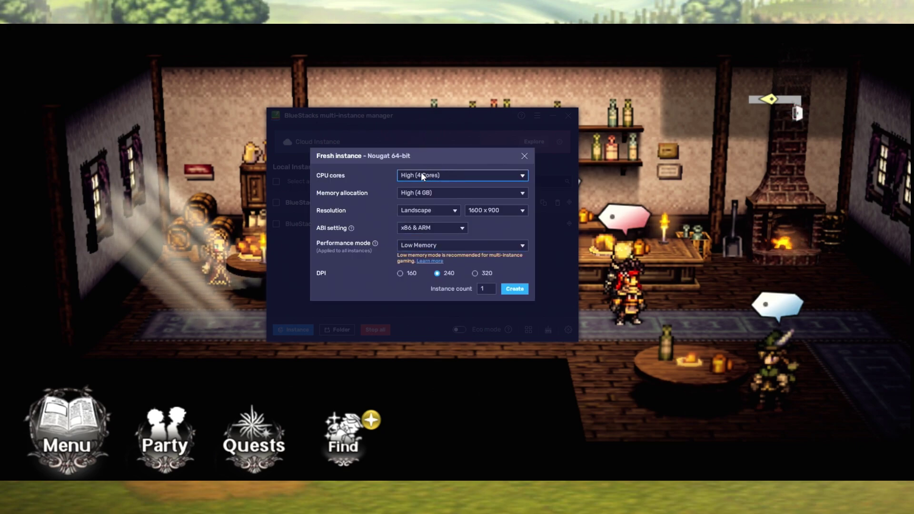
left_click(458, 229)
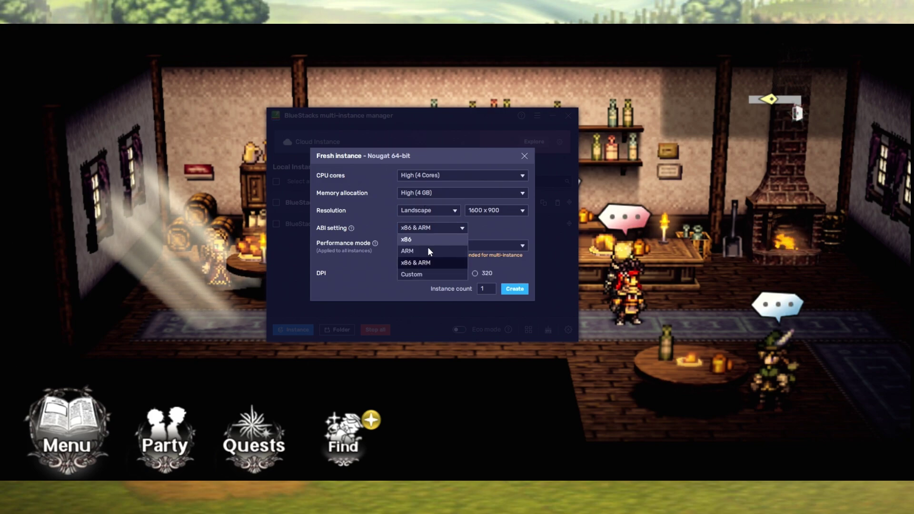
left_click(410, 275)
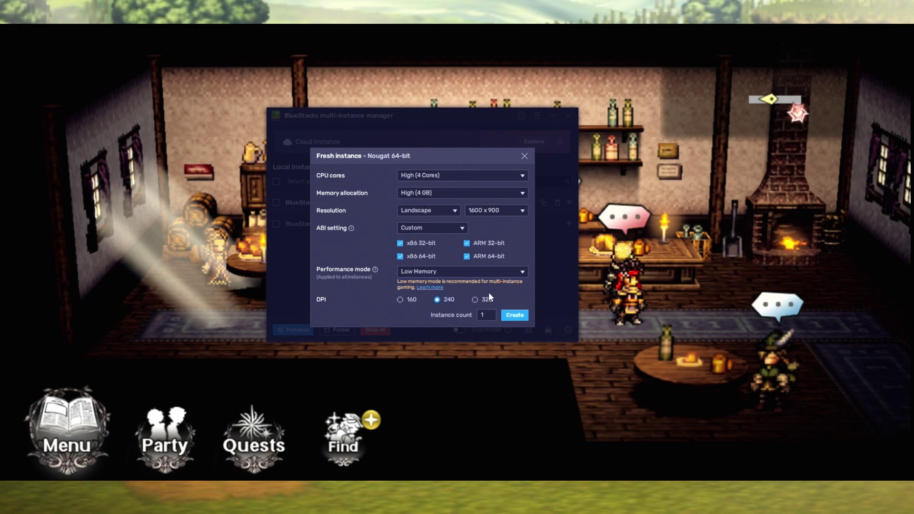
left_click(524, 157)
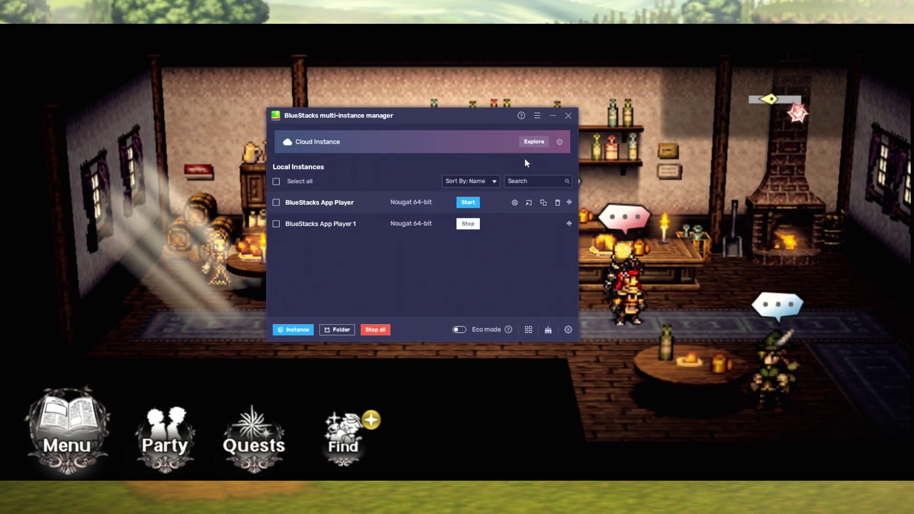
left_click(568, 116)
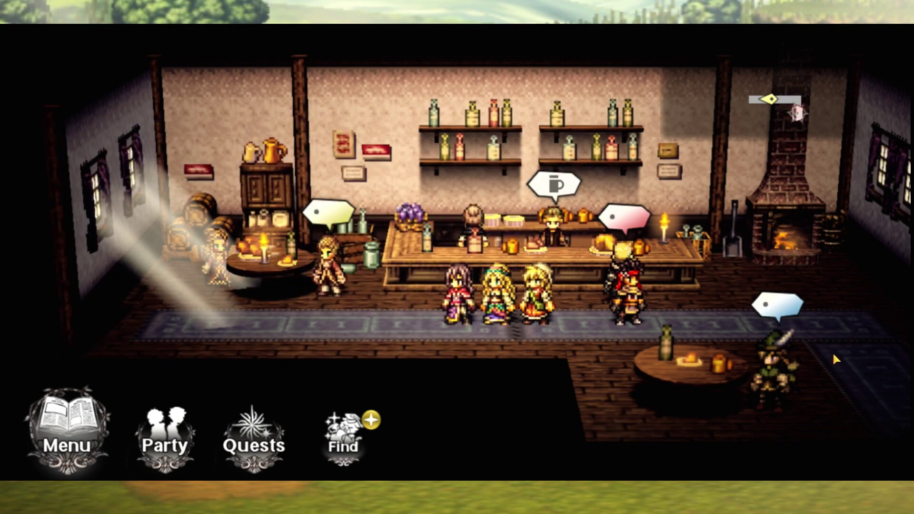
Step: Open BlueStacks Settings with Ctrl+Shift+I and view the Graphics settings
key("ctrl+shift+i")
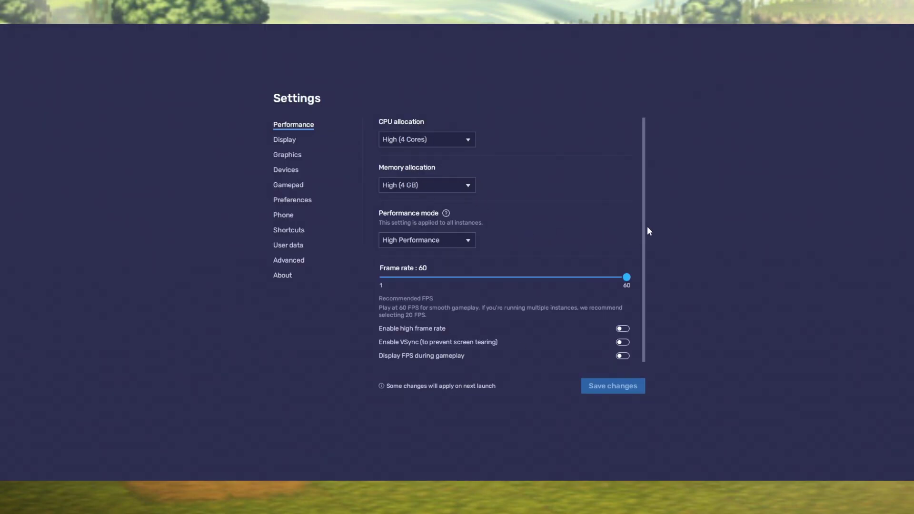
left_click(292, 154)
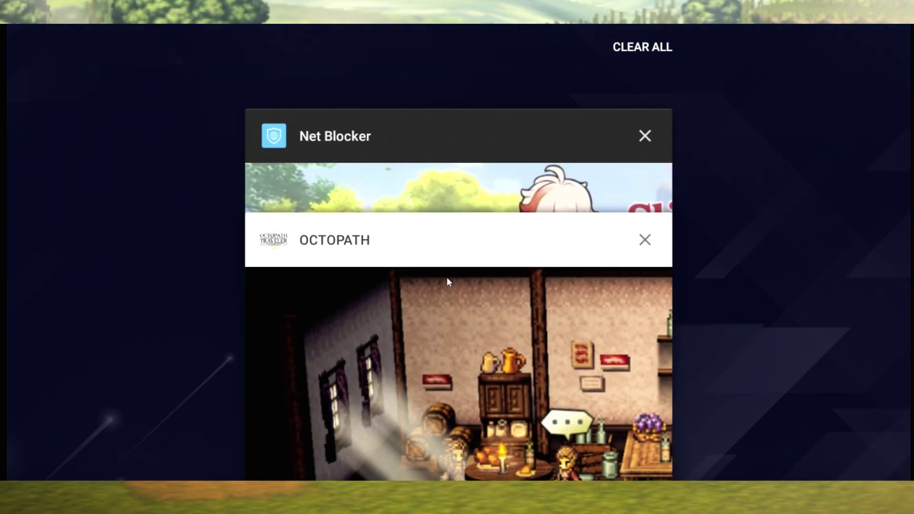
Step: Swipe away the OCTOPATH card, relaunch OCTOPATH from home past TAP TO START, and show Recents
left_click_drag(447, 279, 582, 300)
left_click(805, 81)
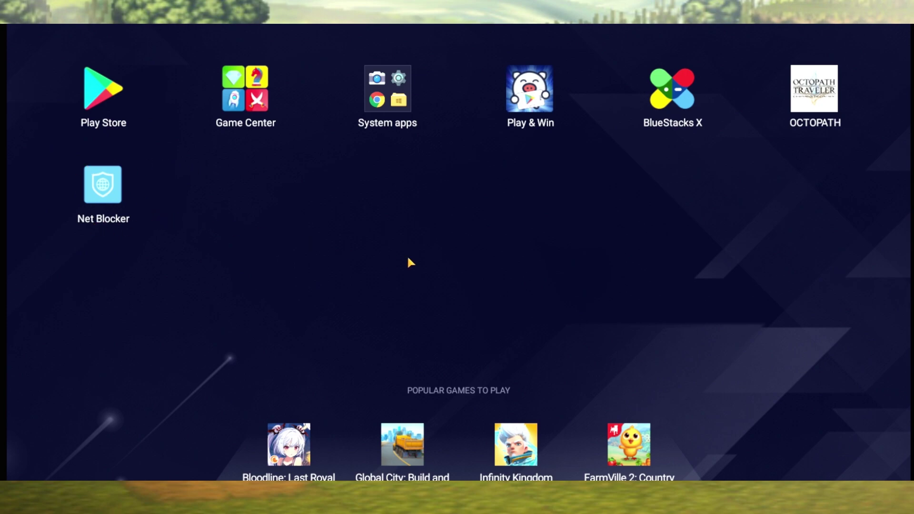
left_click(813, 97)
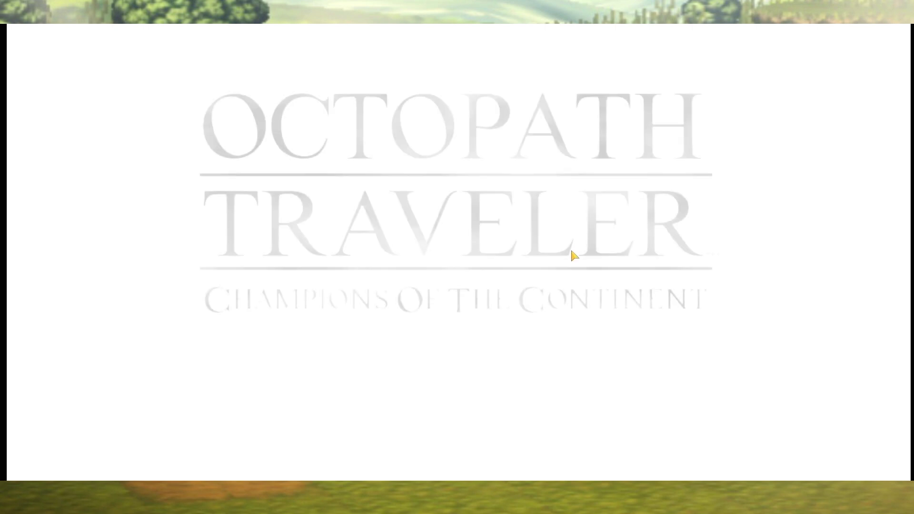
left_click(573, 256)
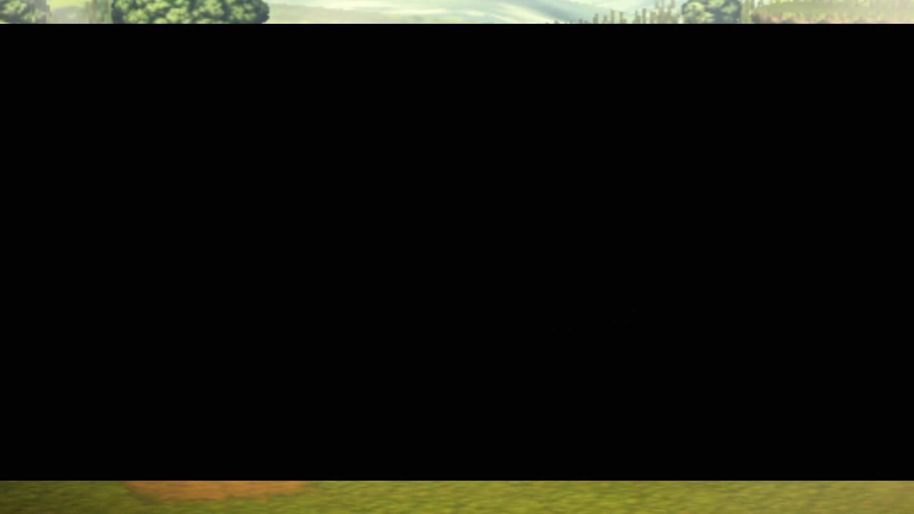
key("alt+Tab")
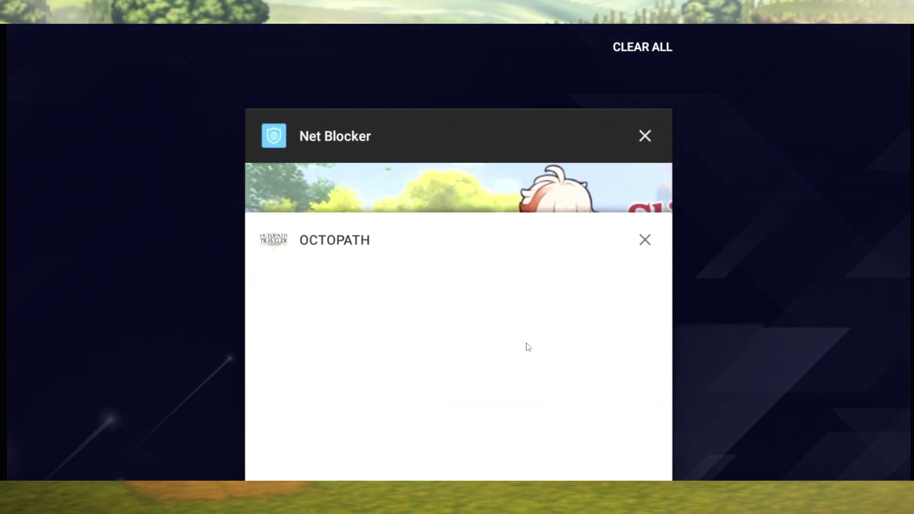
Step: Close OCTOPATH, open Net Blocker past the Genshin Impact ad, switch blocking on, and return Home
left_click_drag(527, 346, 423, 204)
left_click(422, 204)
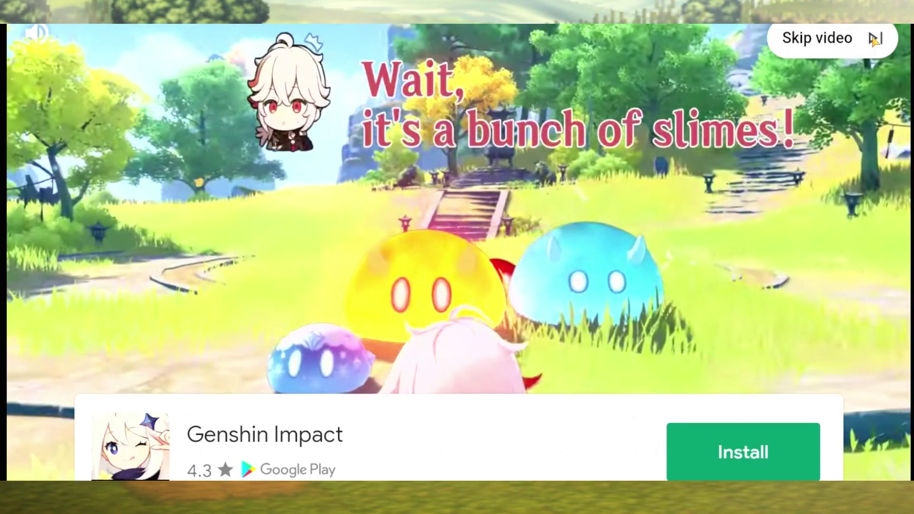
left_click(874, 39)
left_click(874, 37)
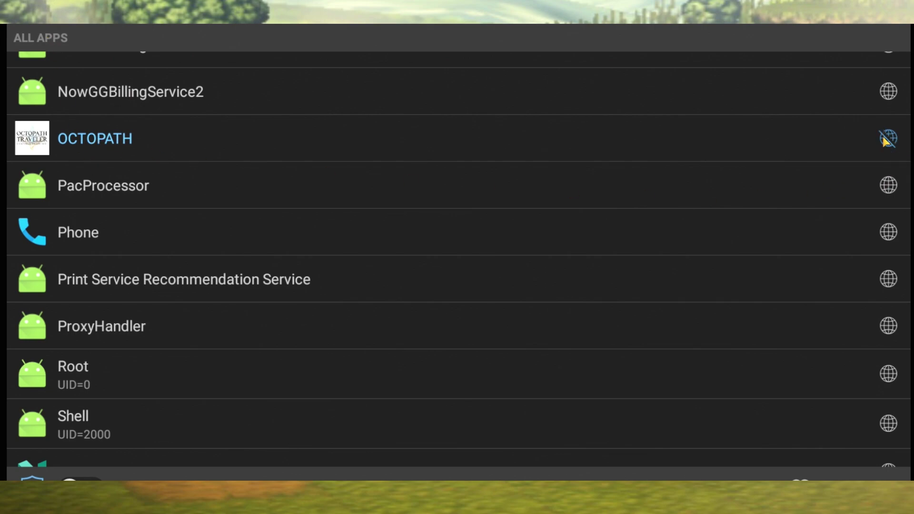
left_click(81, 478)
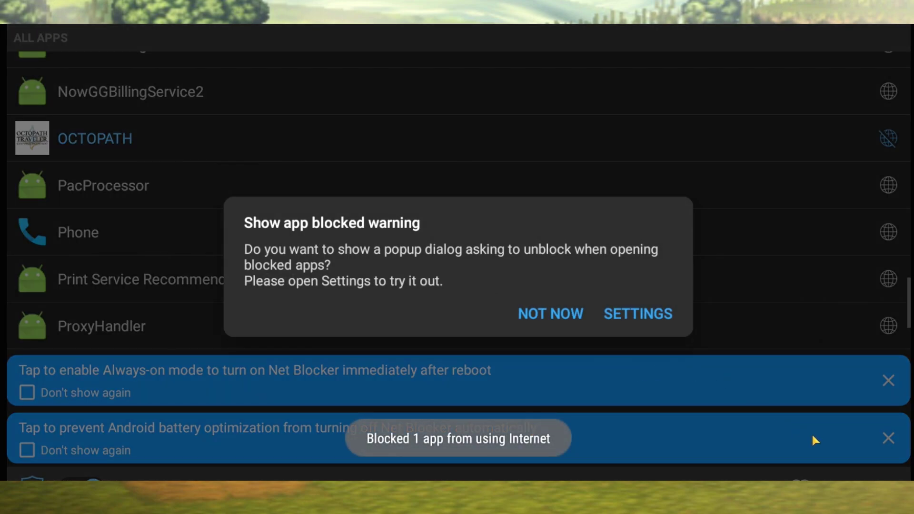
key("Home")
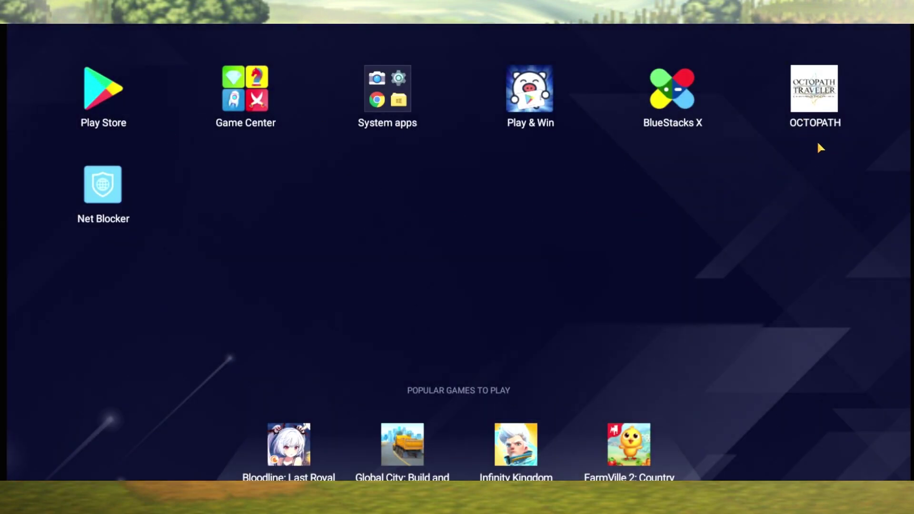
Step: Launch OCTOPATH, dismiss Net Blocker's blocked-app warning with NOT NOW, and relaunch OCTOPATH
left_click(815, 101)
left_click(103, 186)
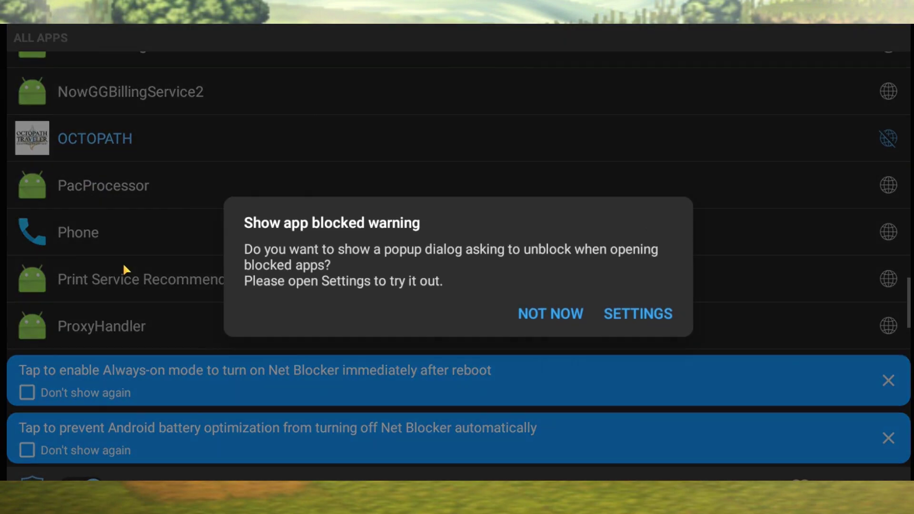
left_click(551, 313)
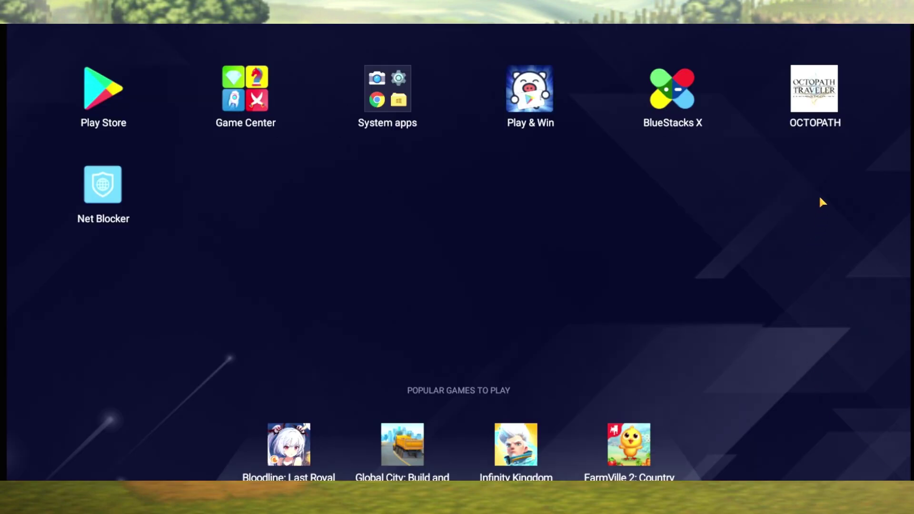
left_click(816, 100)
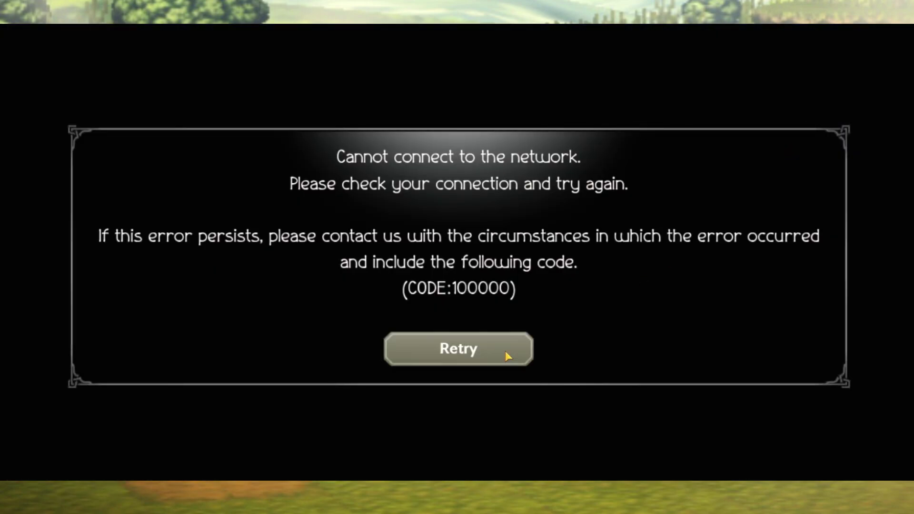
Step: Retry past the launch error and tap TAP TO START so OCTOPATH shows Loading Data
left_click(506, 351)
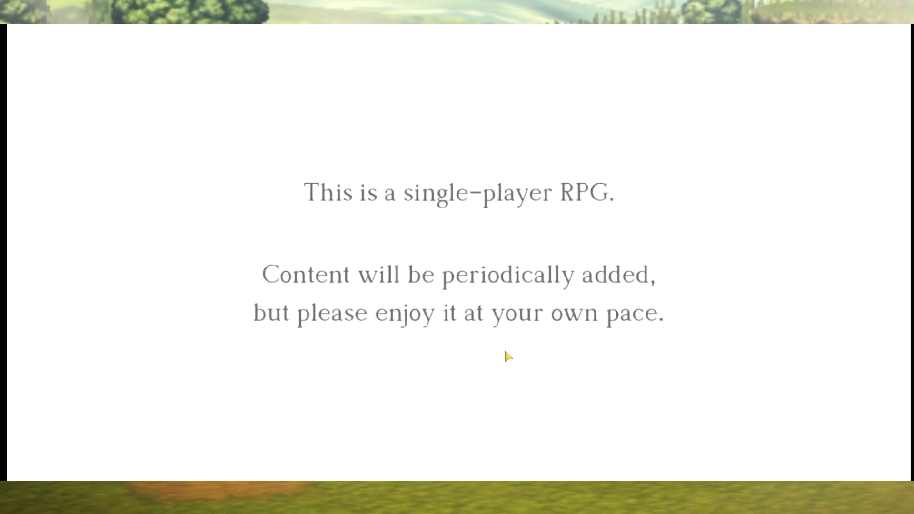
left_click(490, 375)
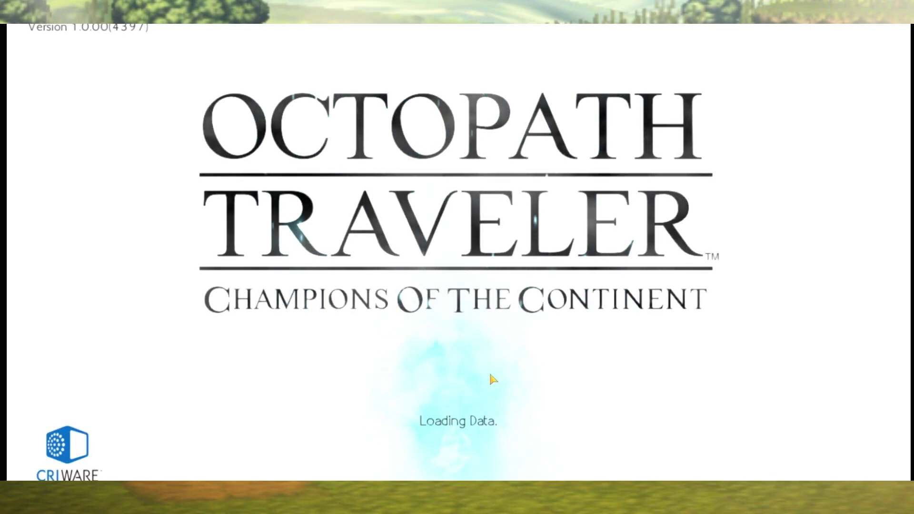